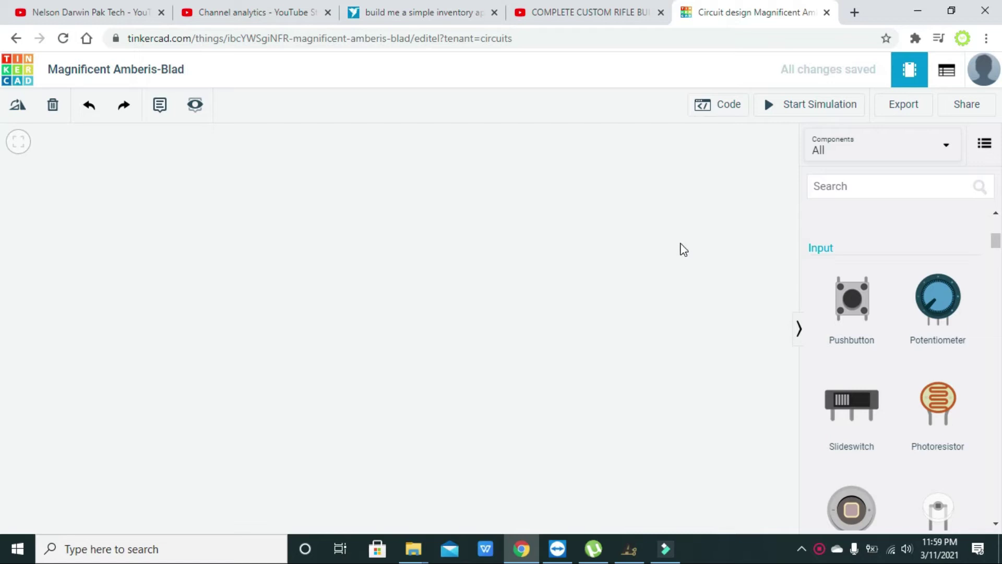
Step: Switch the component library to the Basic components
{"action": "left_click", "coordinate": [952, 295]}
{"action": "left_click", "coordinate": [905, 147]}
{"action": "left_click", "coordinate": [884, 153]}
{"action": "left_click", "coordinate": [877, 148]}
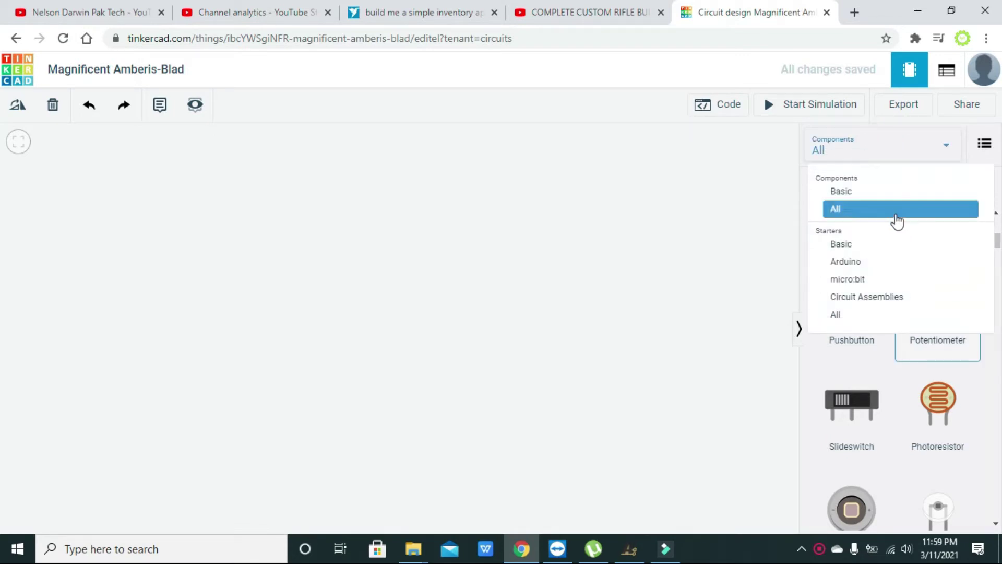
{"action": "left_click", "coordinate": [875, 212]}
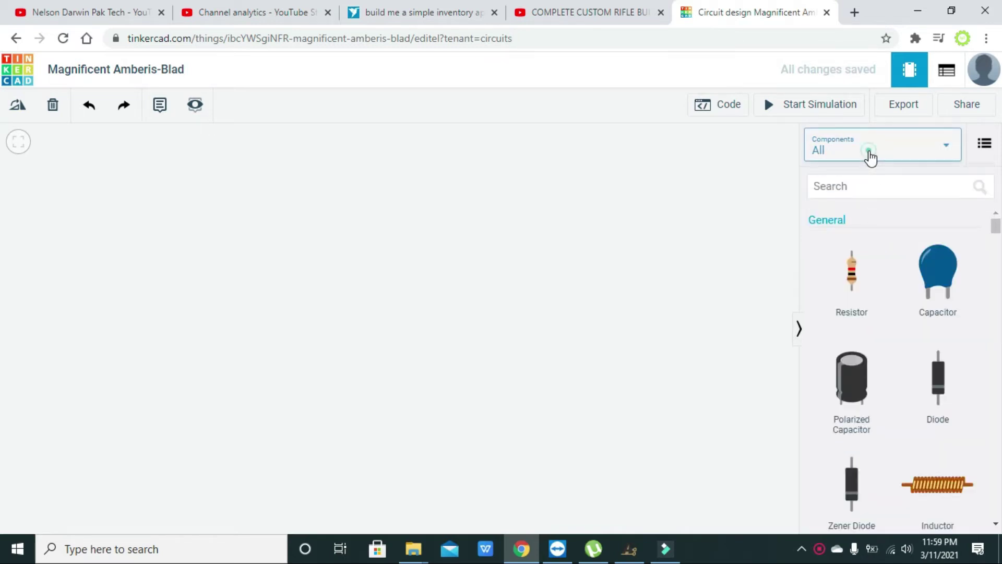
{"action": "left_click", "coordinate": [870, 150]}
{"action": "left_click", "coordinate": [870, 193]}
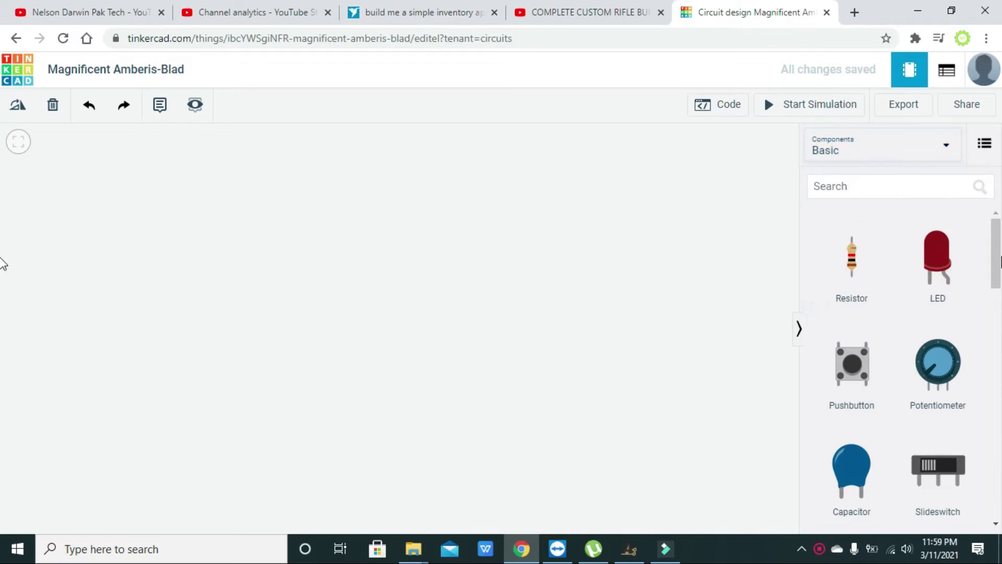
Step: Add a potentiometer from the Basic components to the empty workspace
{"action": "left_click_drag", "start_coordinate": [996, 250], "coordinate": [358, 279]}
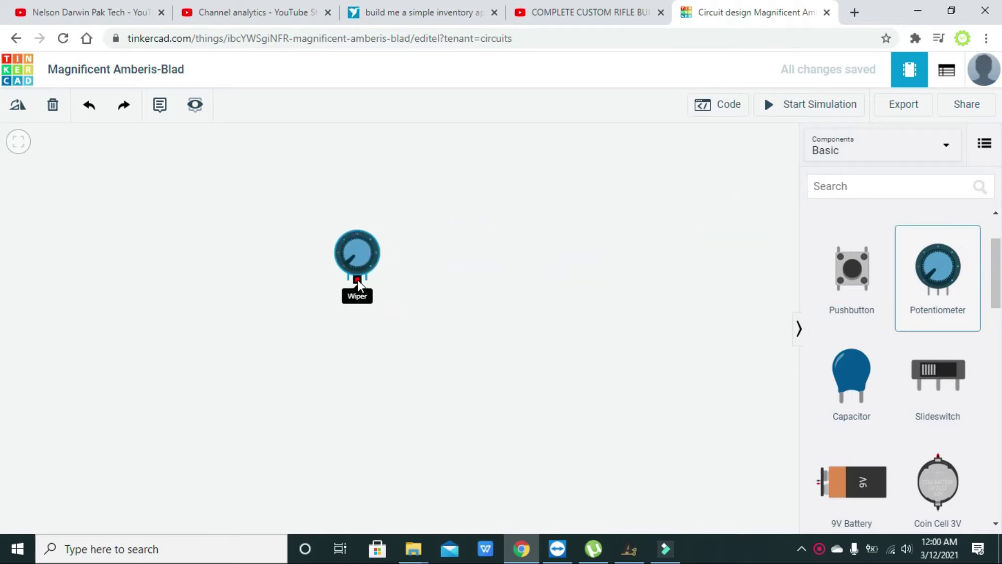
{"action": "left_click", "coordinate": [456, 313]}
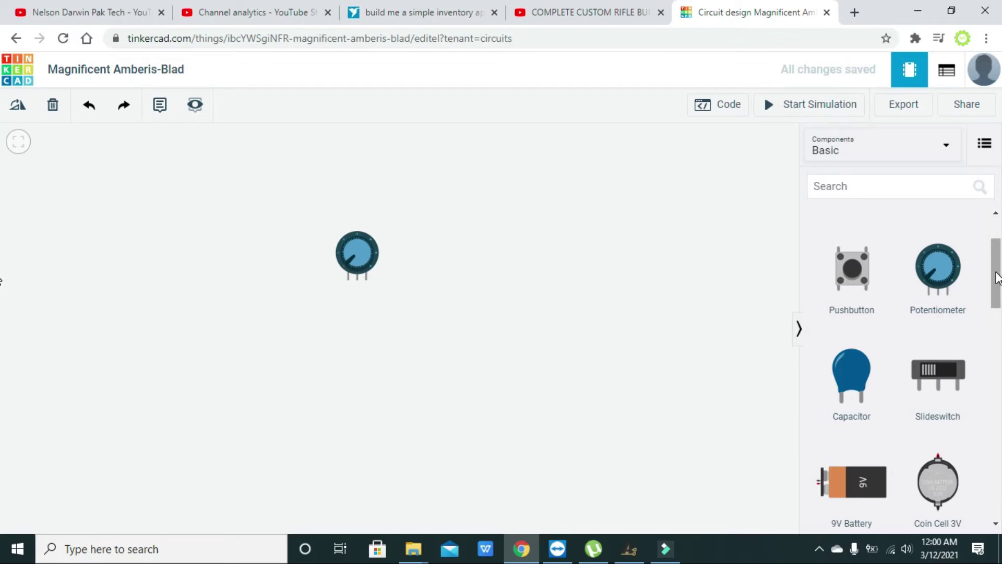
{"action": "left_click", "coordinate": [347, 263]}
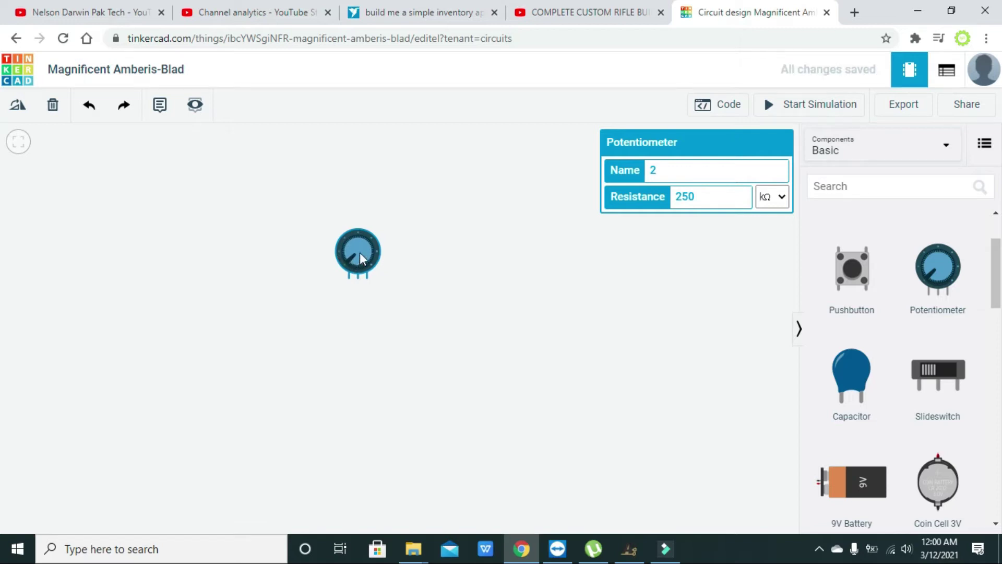
{"action": "left_click", "coordinate": [433, 298]}
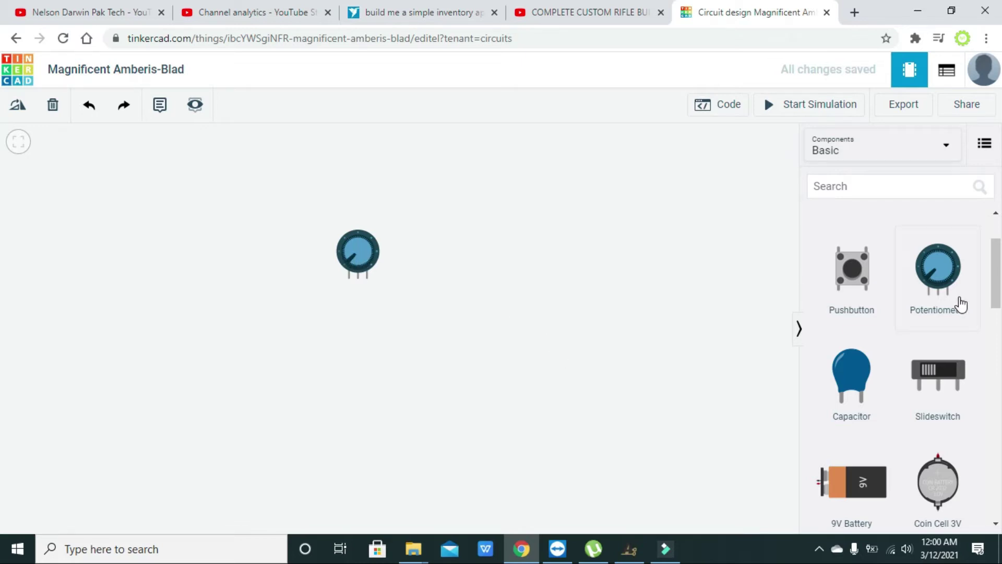
Step: Add an LED to the workspace on the right side of the potentiometer
{"action": "left_click_drag", "start_coordinate": [997, 275], "coordinate": [997, 286]}
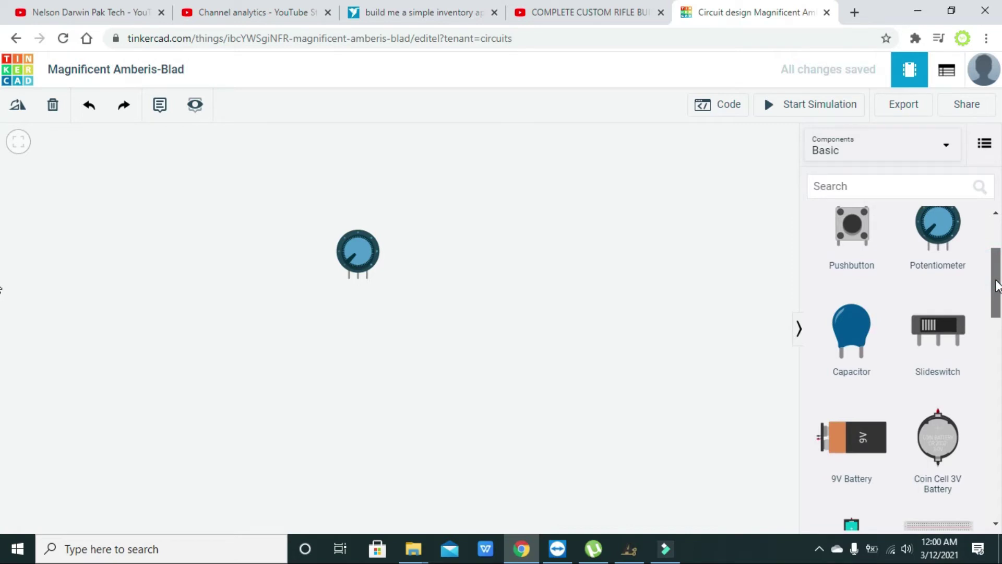
{"action": "left_click_drag", "start_coordinate": [997, 286], "coordinate": [998, 253]}
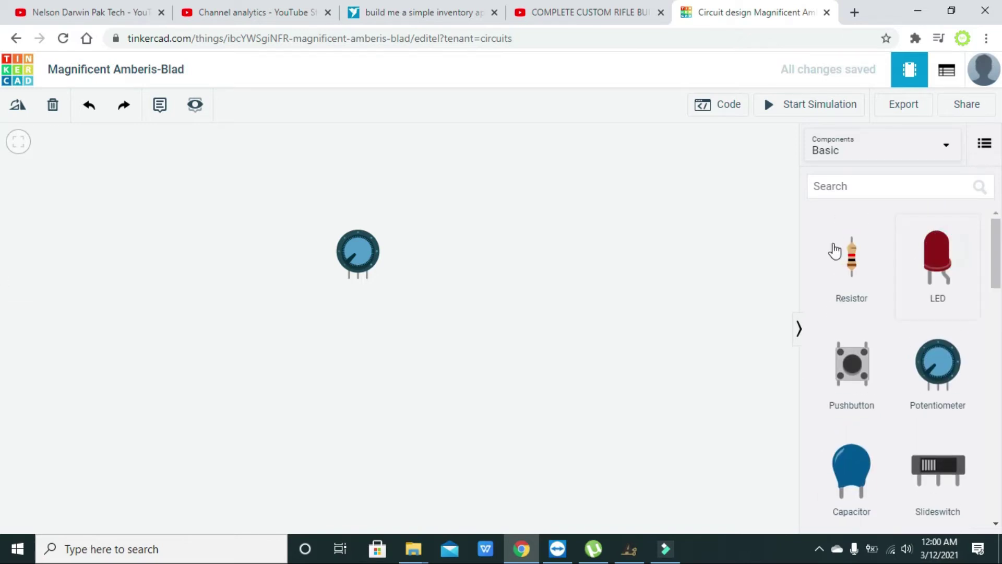
{"action": "left_click_drag", "start_coordinate": [682, 230], "coordinate": [475, 243]}
{"action": "left_click", "coordinate": [529, 272]}
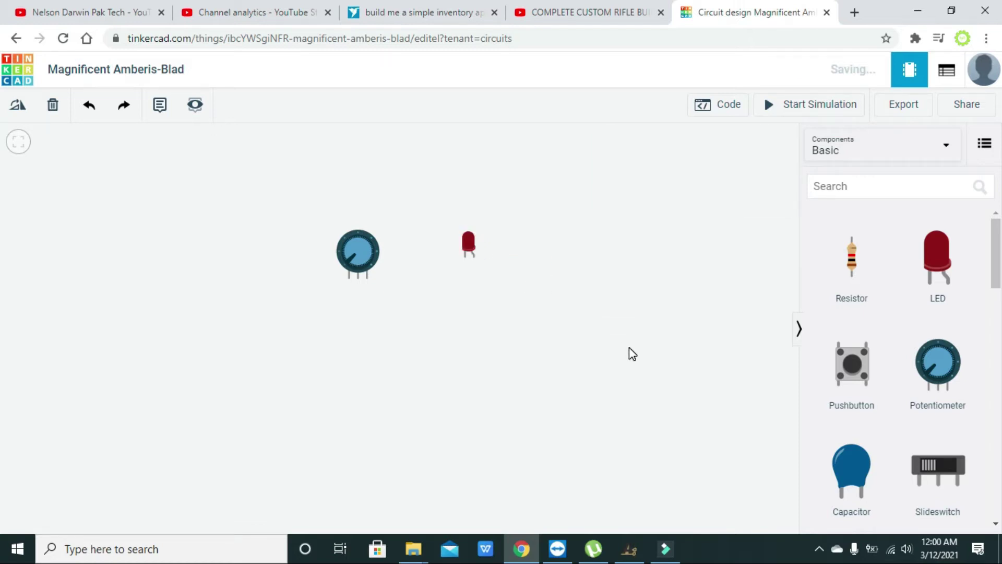
Step: Add a Coin Cell 3V Battery and position it below and to the right of the LED
{"action": "left_click_drag", "start_coordinate": [1001, 248], "coordinate": [1000, 306]}
{"action": "left_click_drag", "start_coordinate": [932, 310], "coordinate": [187, 341]}
{"action": "left_click", "coordinate": [301, 374]}
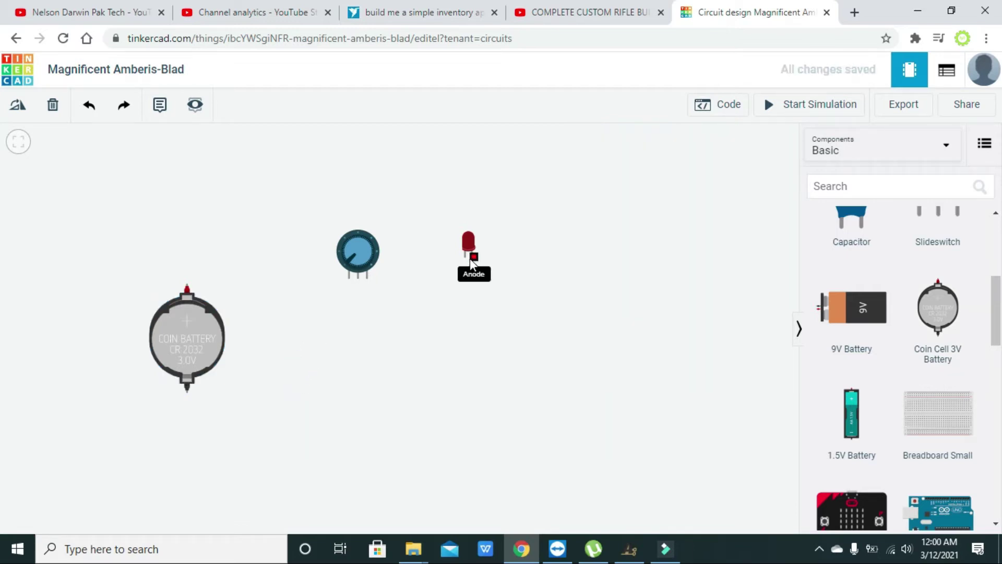
{"action": "left_click_drag", "start_coordinate": [217, 329], "coordinate": [568, 328]}
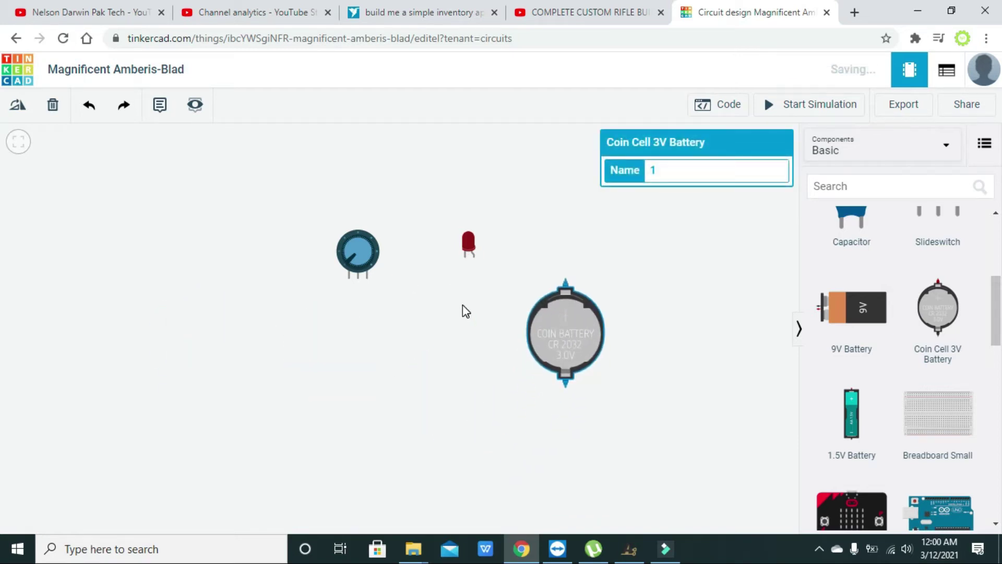
Step: Wire the LED's cathode to the battery's negative terminal, bending the wire at a right angle below the LED
{"action": "left_click", "coordinate": [466, 256]}
{"action": "mouse_move", "coordinate": [466, 256]}
{"action": "left_mouse_down"}
{"action": "mouse_move", "coordinate": [467, 275]}
{"action": "mouse_move", "coordinate": [567, 387]}
{"action": "left_mouse_up"}
{"action": "left_click", "coordinate": [565, 387]}
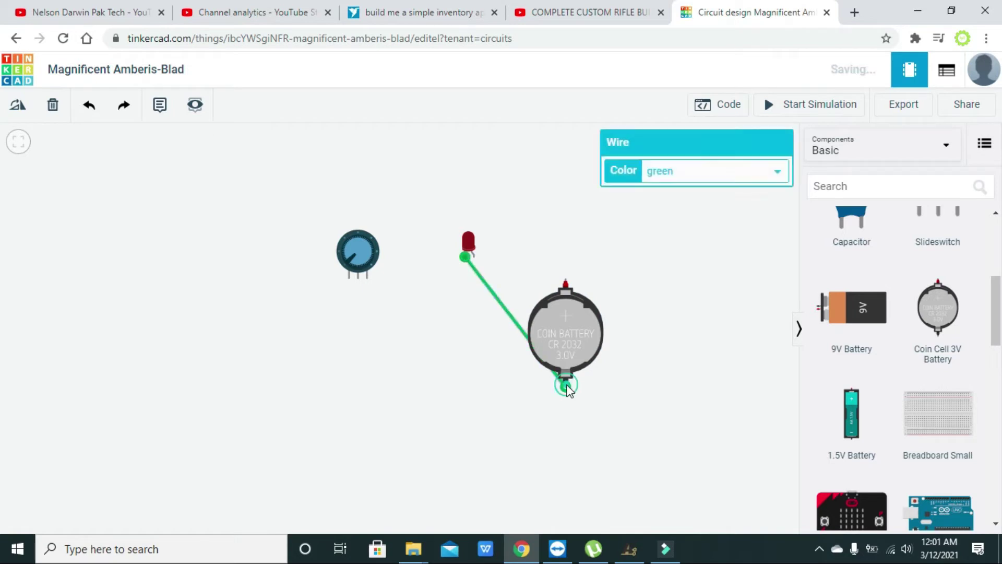
{"action": "left_click_drag", "start_coordinate": [510, 317], "coordinate": [464, 386]}
{"action": "left_click", "coordinate": [489, 402]}
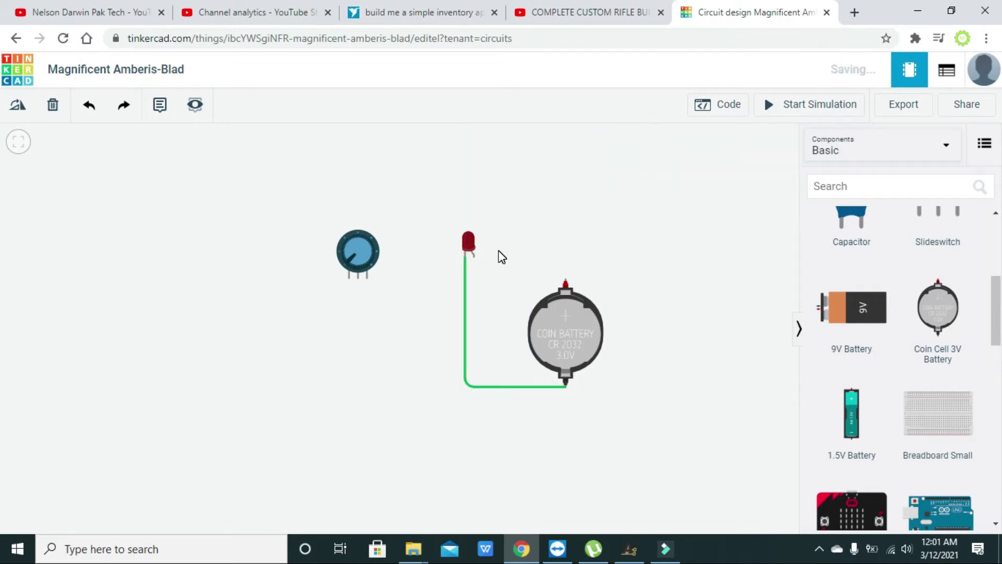
Step: Move the potentiometer above the LED and battery, and wire the battery's positive terminal to the potentiometer's wiper
{"action": "left_click_drag", "start_coordinate": [346, 254], "coordinate": [522, 195]}
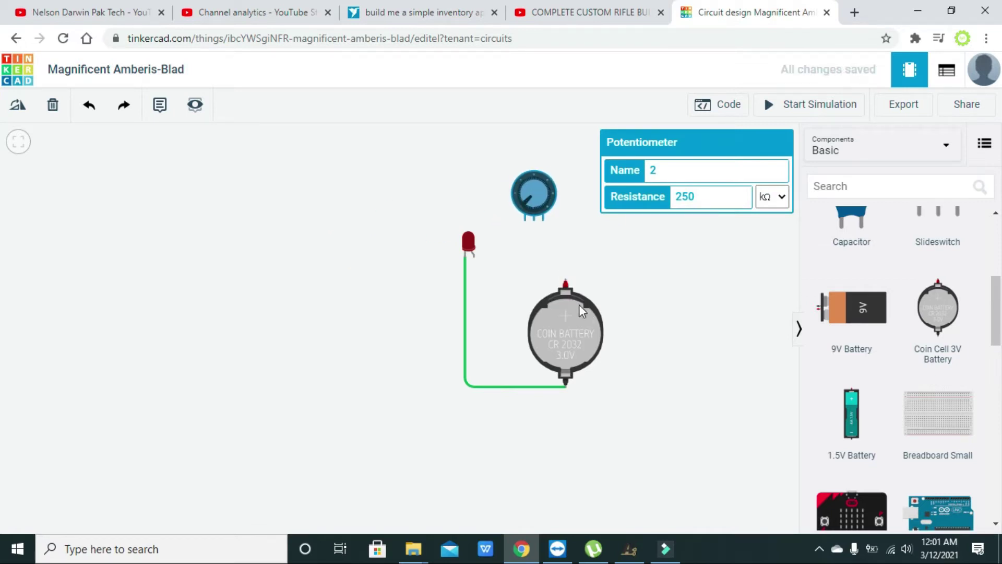
{"action": "left_click_drag", "start_coordinate": [413, 217], "coordinate": [266, 228]}
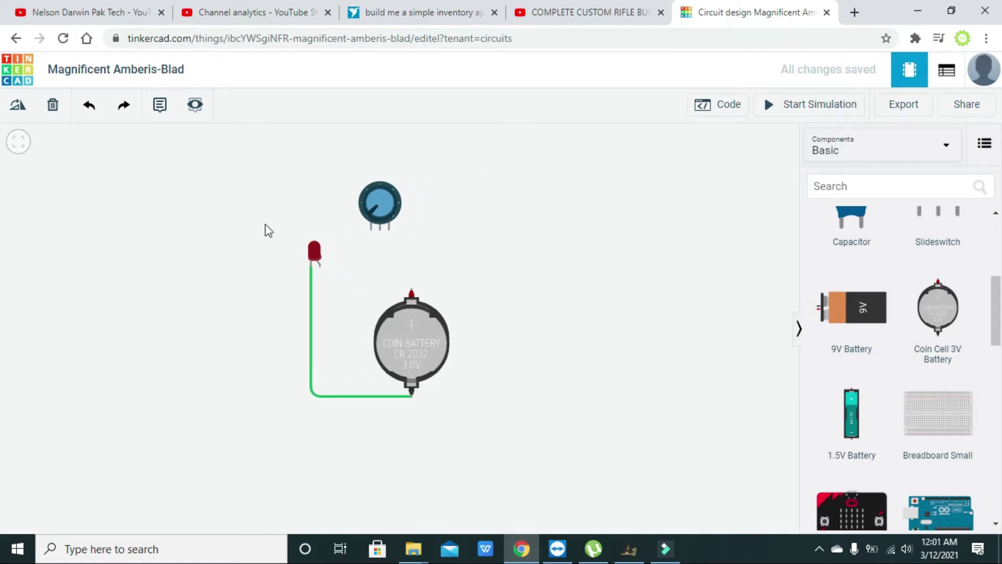
{"action": "left_click", "coordinate": [411, 290]}
{"action": "left_click", "coordinate": [377, 234]}
{"action": "left_click", "coordinate": [379, 231]}
{"action": "left_click", "coordinate": [378, 233]}
{"action": "key", "text": "Escape"}
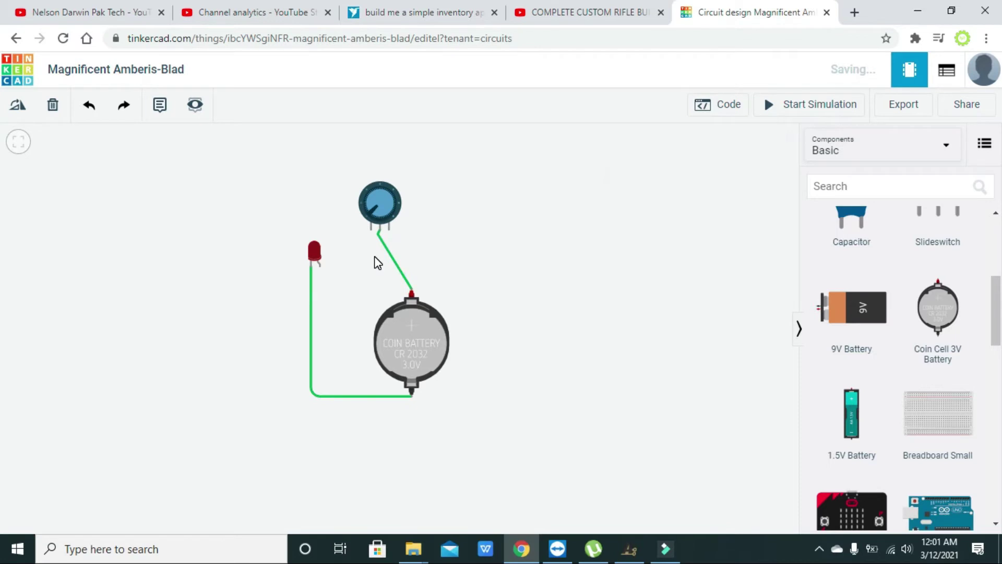
Step: Reroute the wire between the battery and the wiper with a right-angle bend and straighten its end below the wiper
{"action": "left_click", "coordinate": [392, 258]}
{"action": "left_click_drag", "start_coordinate": [390, 255], "coordinate": [384, 296]}
{"action": "left_click_drag", "start_coordinate": [376, 234], "coordinate": [381, 236]}
{"action": "left_click", "coordinate": [413, 249]}
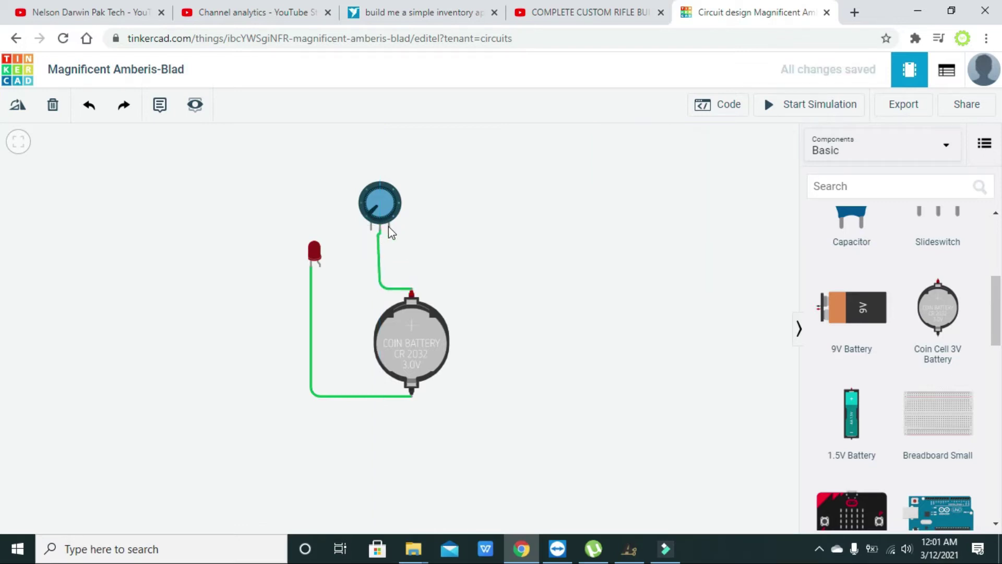
Step: Wire the potentiometer's outer pin nearest the LED to the LED's anode, with a right-angle bend below the pin
{"action": "left_click", "coordinate": [369, 229]}
{"action": "left_click", "coordinate": [323, 263]}
{"action": "left_click", "coordinate": [322, 265]}
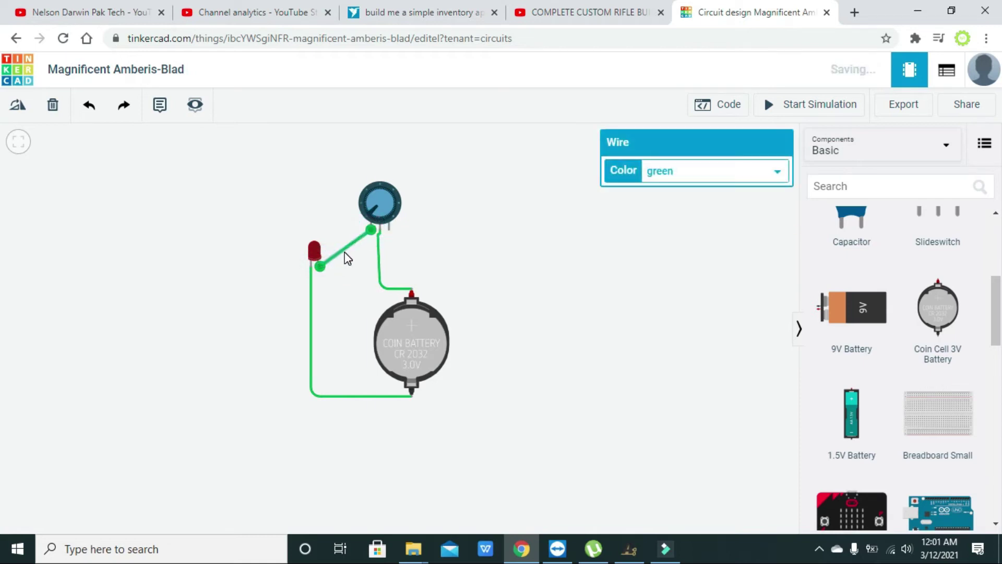
{"action": "left_click", "coordinate": [344, 251]}
{"action": "left_click", "coordinate": [345, 250]}
{"action": "left_click_drag", "start_coordinate": [344, 248], "coordinate": [370, 264]}
{"action": "left_click", "coordinate": [399, 260]}
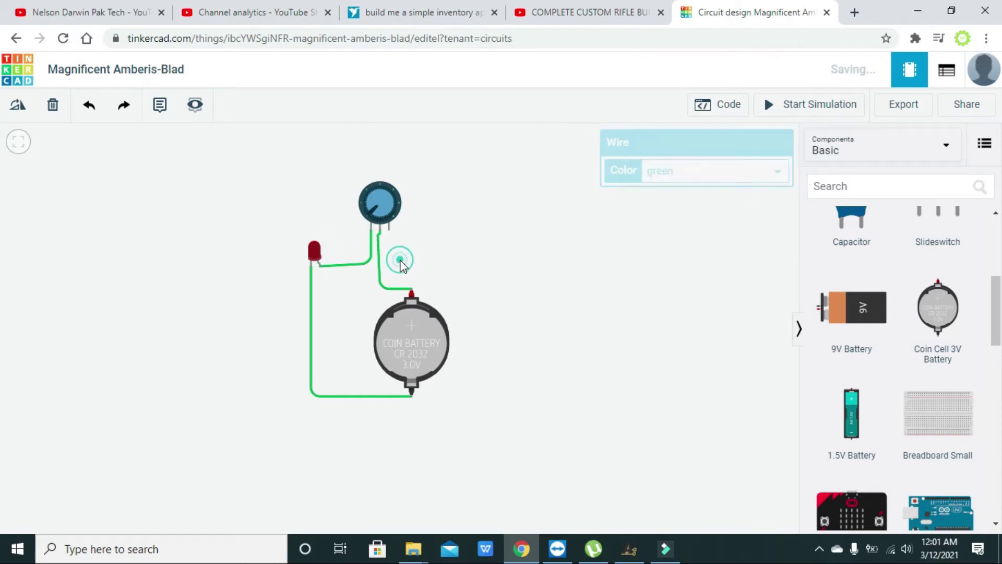
Step: Simulate the circuit and turn the potentiometer knob back and forth to examine the LED's brightness
{"action": "left_click", "coordinate": [794, 107]}
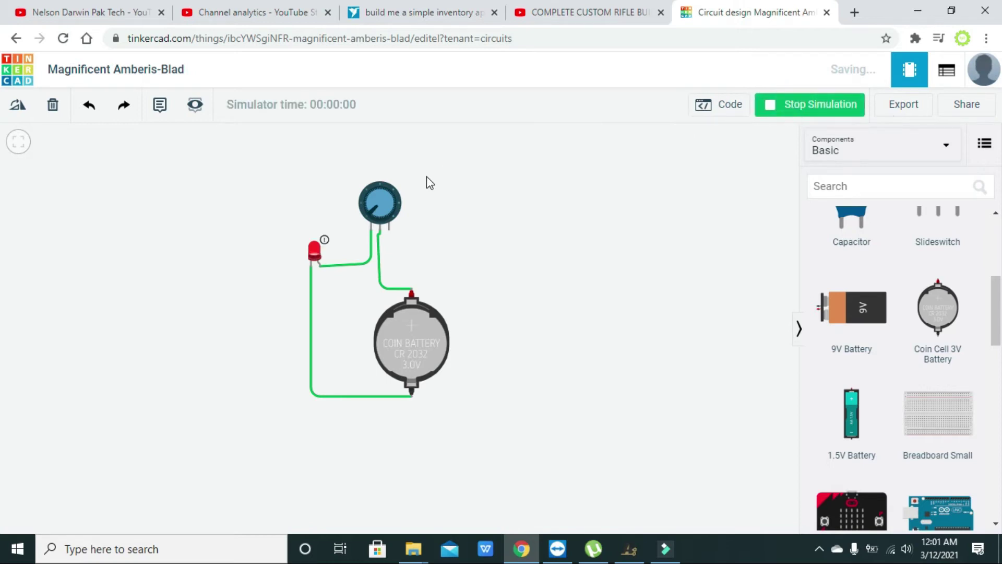
{"action": "left_click_drag", "start_coordinate": [357, 212], "coordinate": [371, 215]}
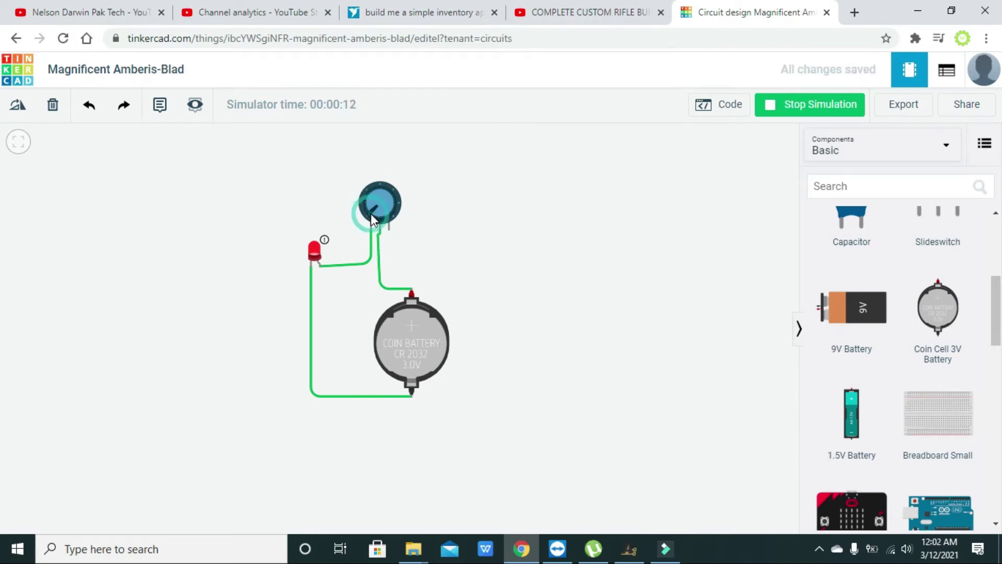
{"action": "mouse_move", "coordinate": [369, 214]}
{"action": "left_mouse_down"}
{"action": "mouse_move", "coordinate": [377, 218]}
{"action": "mouse_move", "coordinate": [367, 215]}
{"action": "left_mouse_up"}
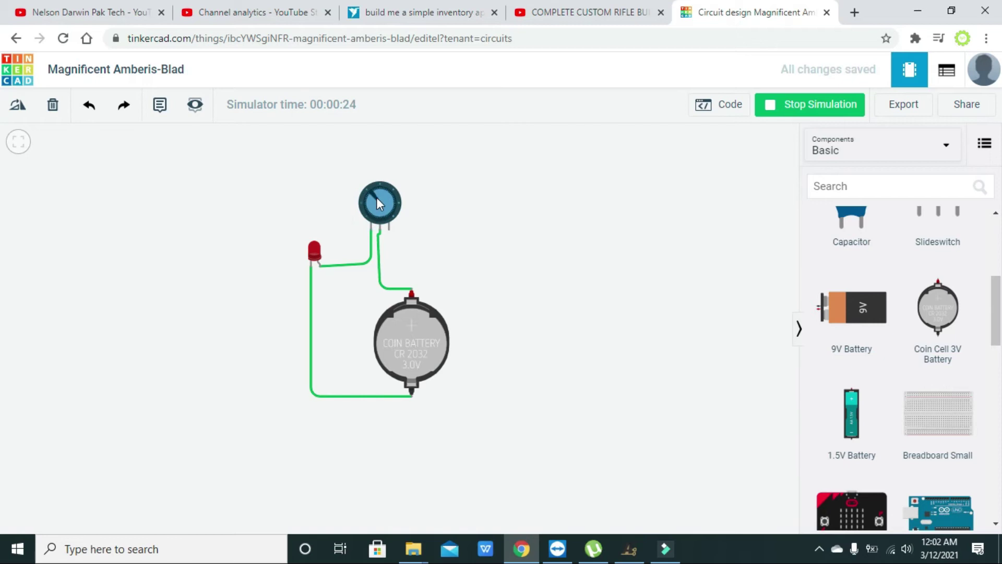
{"action": "left_click_drag", "start_coordinate": [374, 211], "coordinate": [367, 211]}
{"action": "left_click_drag", "start_coordinate": [367, 211], "coordinate": [372, 214]}
Step: Delete the wire between the battery and the wiper, and add a second Coin Cell 3V Battery beside the first
{"action": "left_click", "coordinate": [388, 288]}
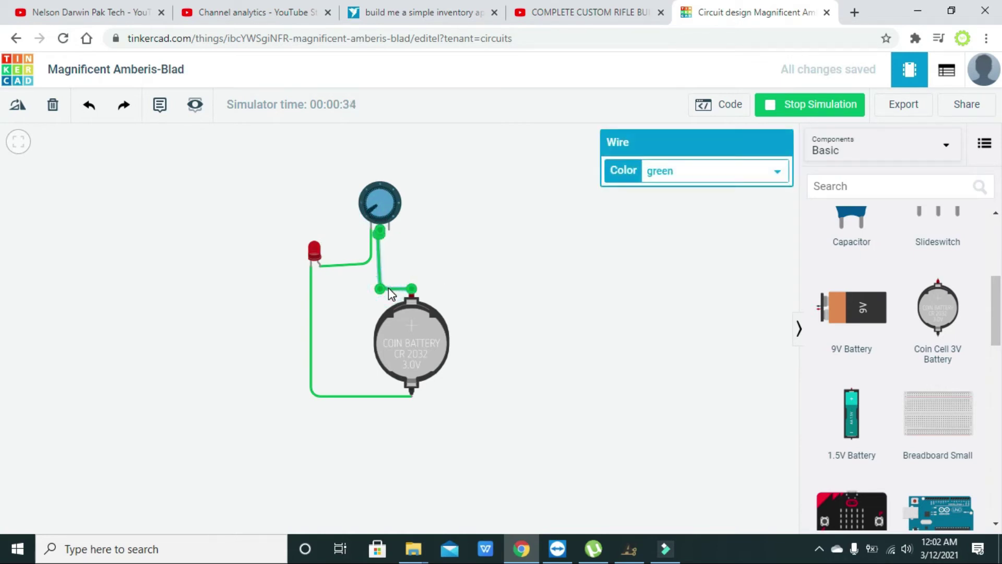
{"action": "key", "text": "Delete"}
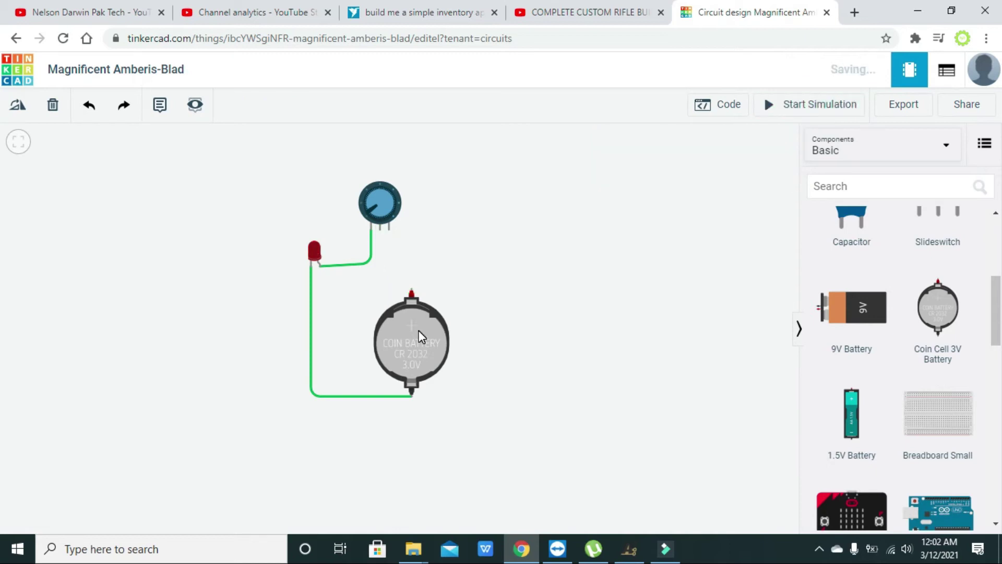
{"action": "left_click", "coordinate": [942, 306]}
{"action": "left_click_drag", "start_coordinate": [942, 307], "coordinate": [572, 355]}
{"action": "left_click", "coordinate": [652, 394]}
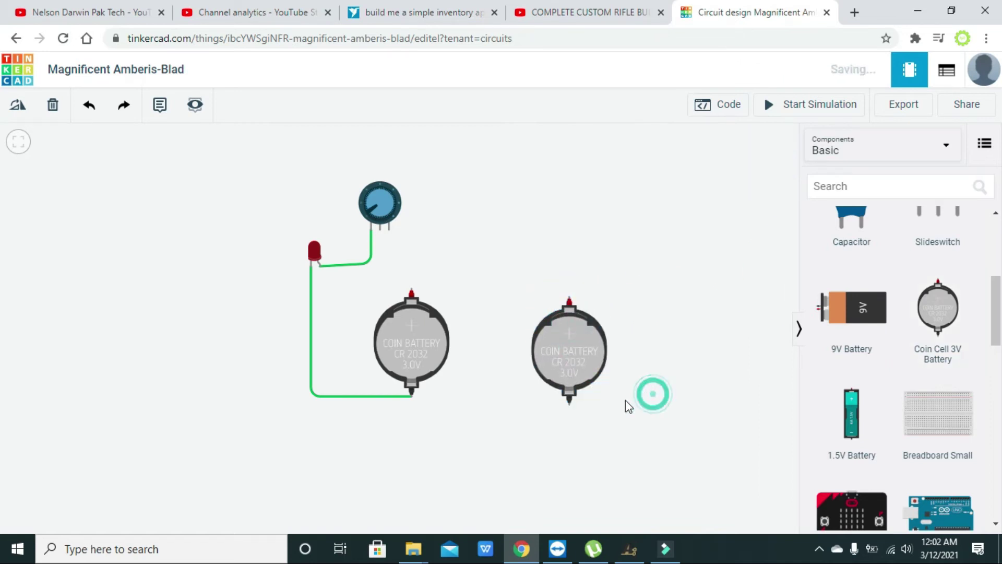
Step: Wire the second battery's negative terminal to the first battery's positive terminal, routing the wire with right-angle bends between the batteries
{"action": "left_click", "coordinate": [569, 402]}
{"action": "left_click", "coordinate": [412, 289]}
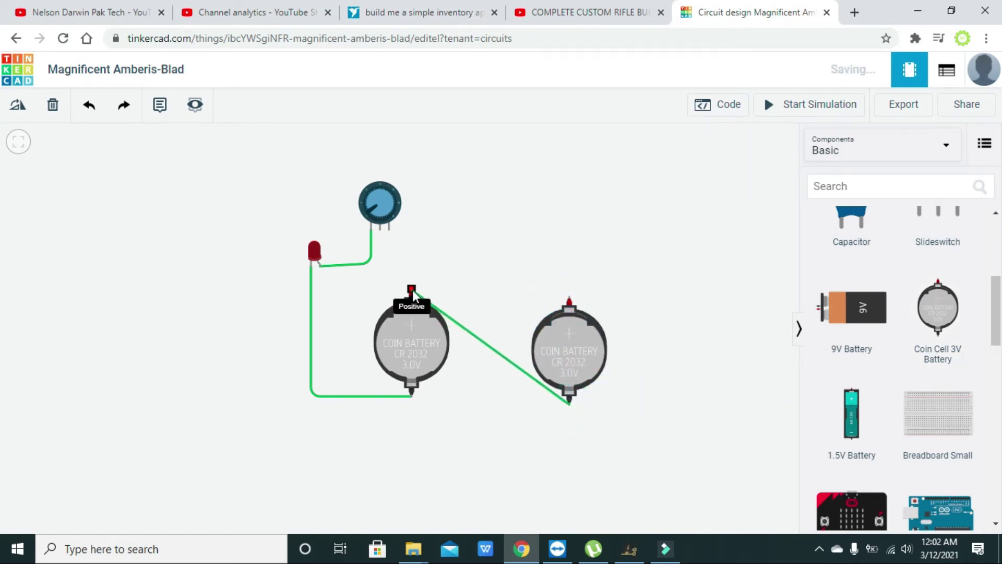
{"action": "left_click", "coordinate": [411, 289]}
{"action": "left_click", "coordinate": [474, 331]}
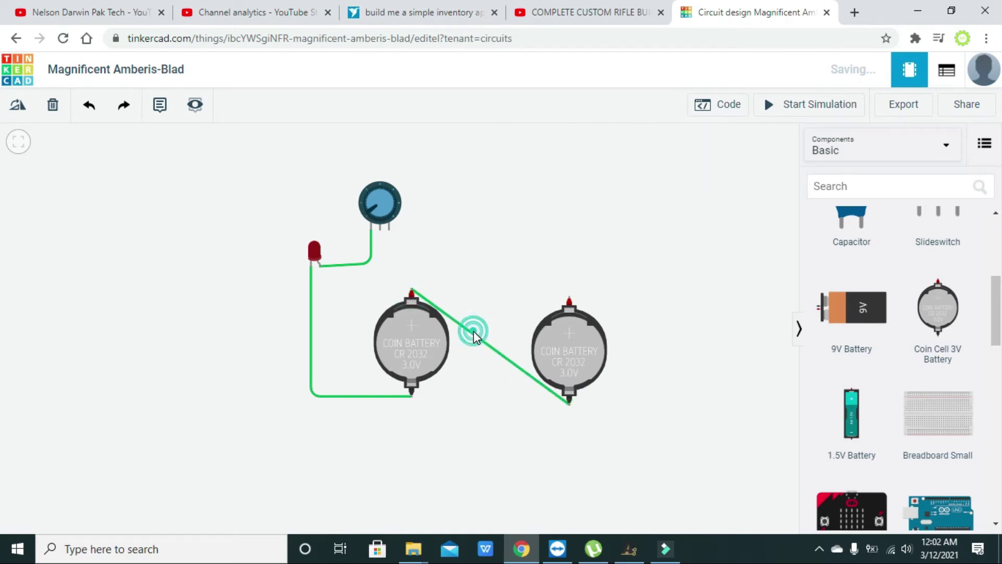
{"action": "left_click_drag", "start_coordinate": [474, 333], "coordinate": [505, 288]}
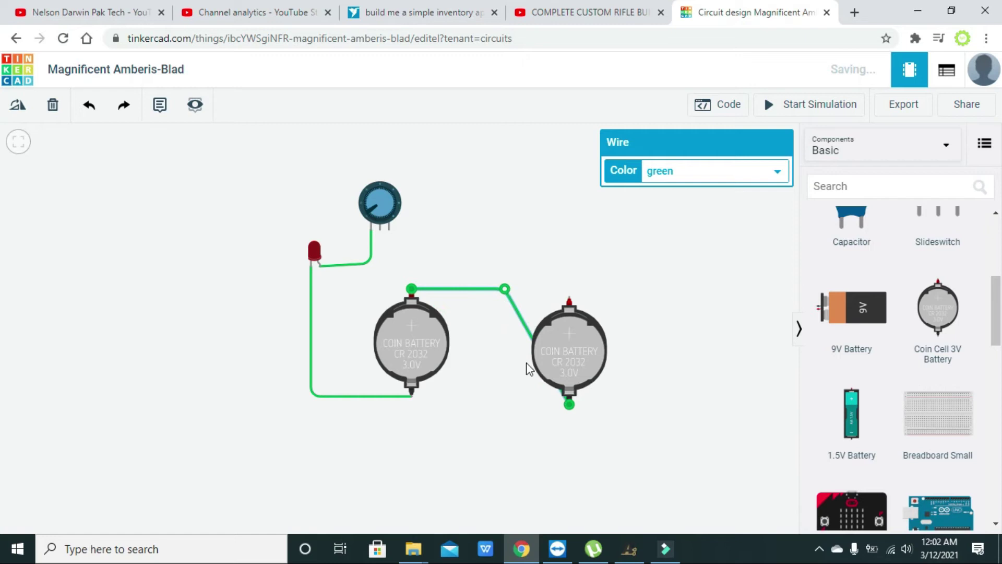
{"action": "left_click", "coordinate": [526, 334]}
{"action": "left_click", "coordinate": [529, 328]}
{"action": "left_click_drag", "start_coordinate": [528, 332], "coordinate": [502, 405]}
{"action": "left_click", "coordinate": [613, 432]}
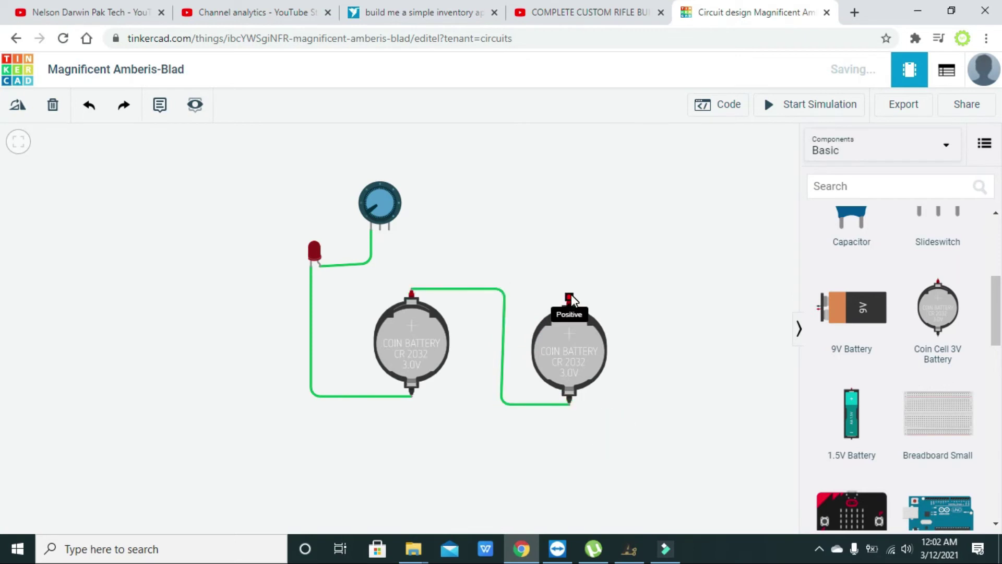
{"action": "left_click_drag", "start_coordinate": [502, 404], "coordinate": [507, 405]}
{"action": "left_click", "coordinate": [576, 265]}
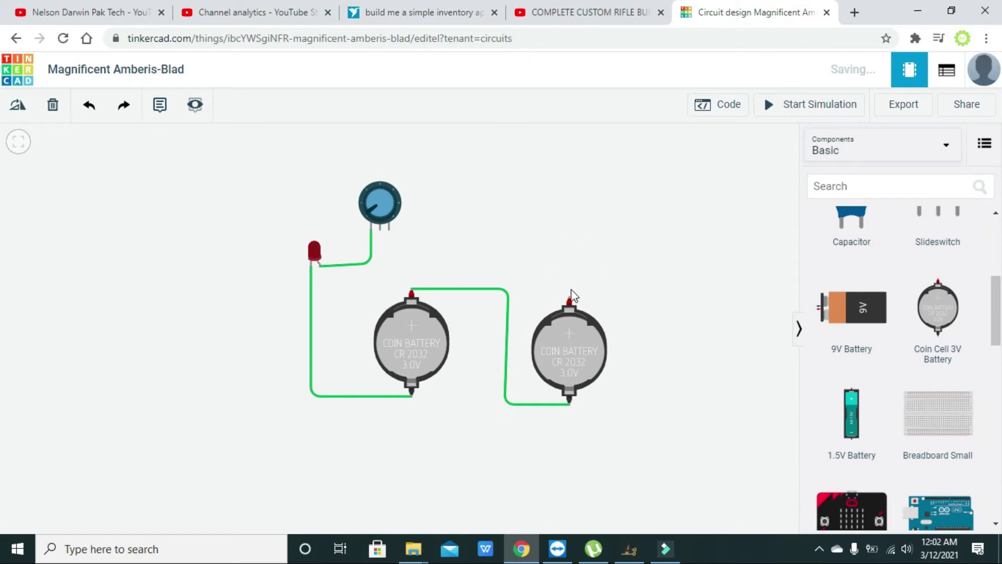
Step: Wire the second battery's positive terminal to the potentiometer's wiper, routing the wire at right angles above both batteries
{"action": "left_click", "coordinate": [569, 297]}
{"action": "left_click", "coordinate": [380, 231]}
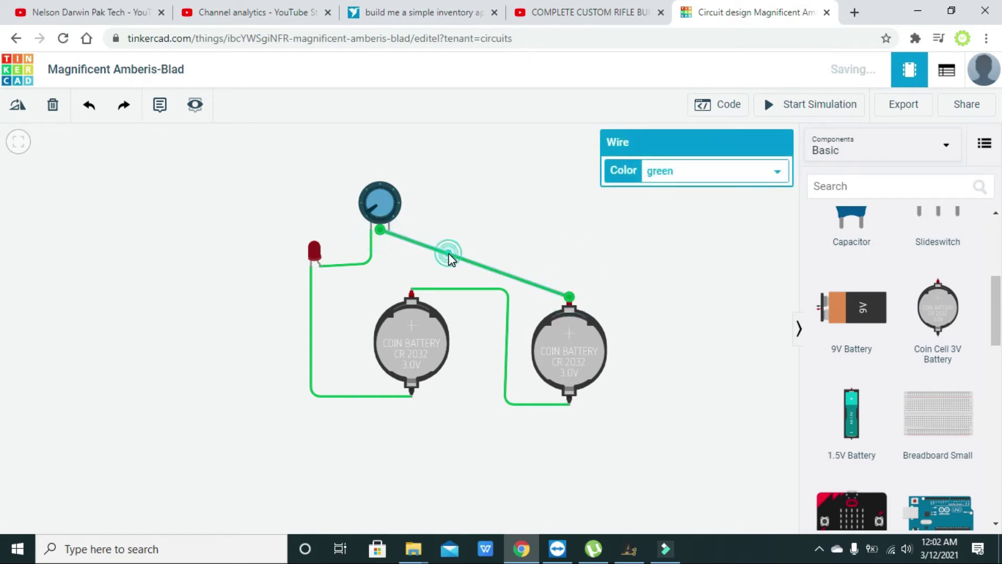
{"action": "left_click_drag", "start_coordinate": [448, 253], "coordinate": [380, 277]}
{"action": "left_click_drag", "start_coordinate": [544, 296], "coordinate": [570, 281]}
{"action": "left_click", "coordinate": [544, 245]}
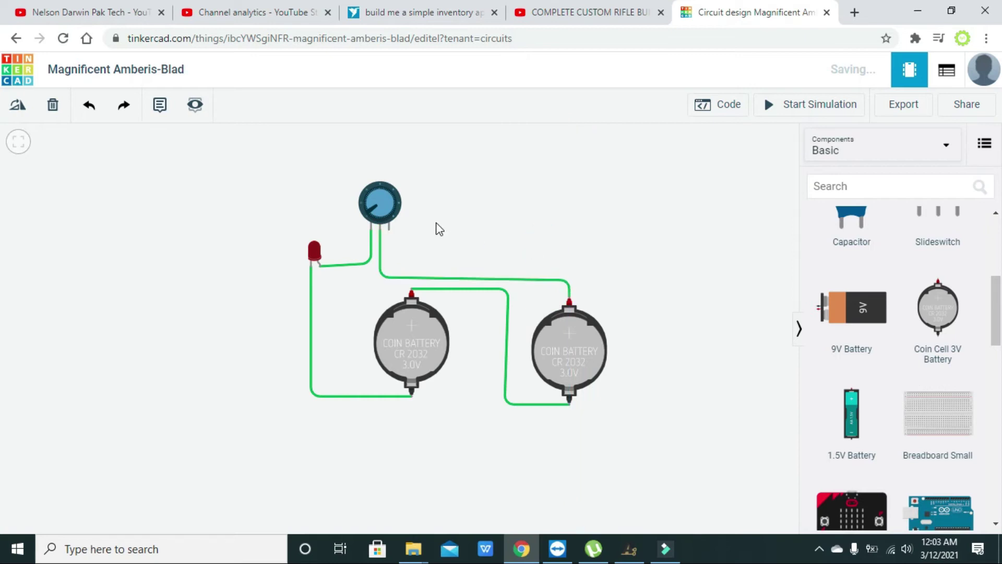
Step: Simulate the two-battery circuit, turn the potentiometer knob to examine the LED's brightness, and end the simulation
{"action": "left_click", "coordinate": [785, 104]}
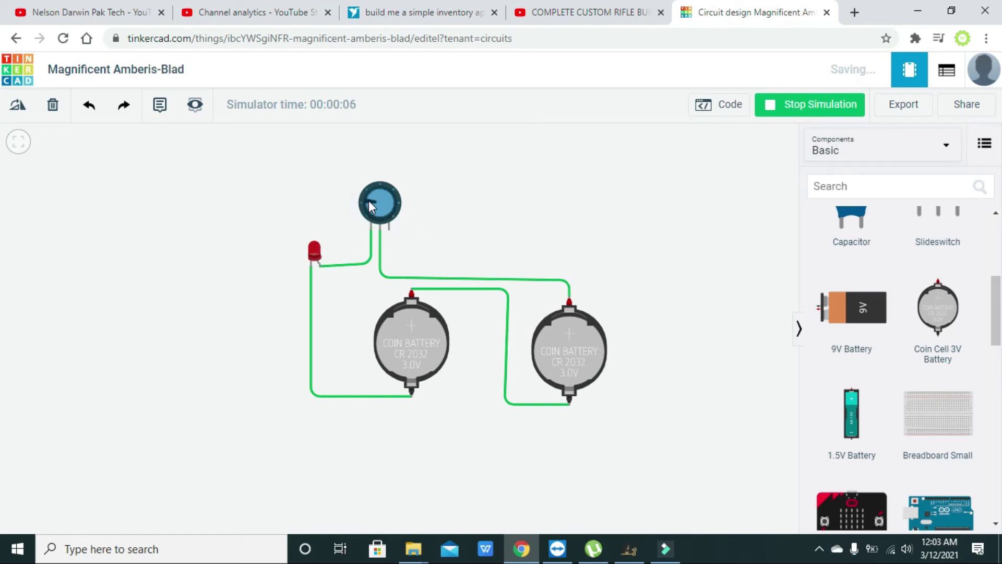
{"action": "left_click_drag", "start_coordinate": [374, 196], "coordinate": [363, 214]}
{"action": "left_click", "coordinate": [393, 202]}
{"action": "left_click", "coordinate": [394, 210]}
{"action": "left_click", "coordinate": [792, 99]}
Step: Set the potentiometer's resistance unit to Ω and move the potentiometer slightly upward, farther from the batteries
{"action": "left_click", "coordinate": [390, 196]}
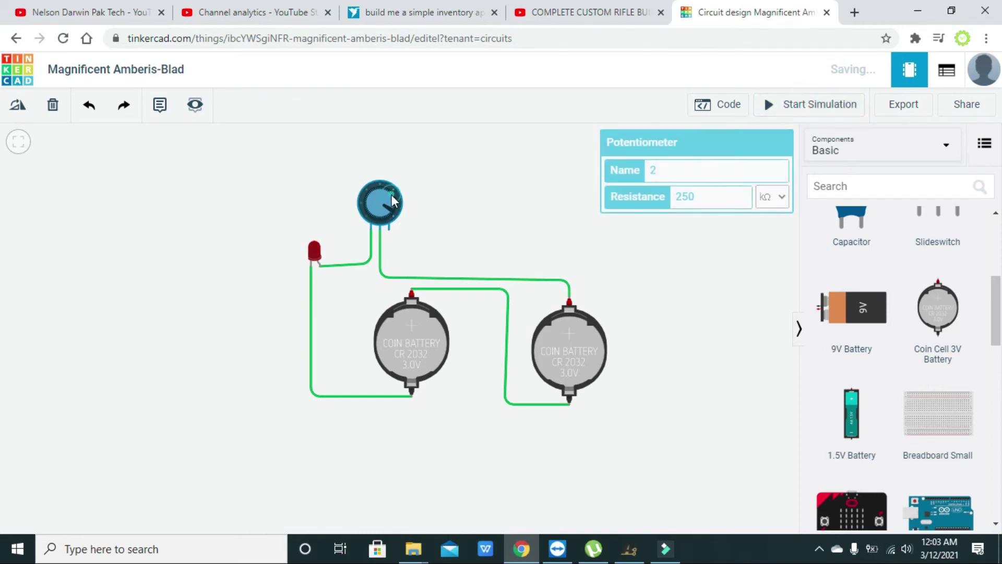
{"action": "left_click", "coordinate": [781, 198]}
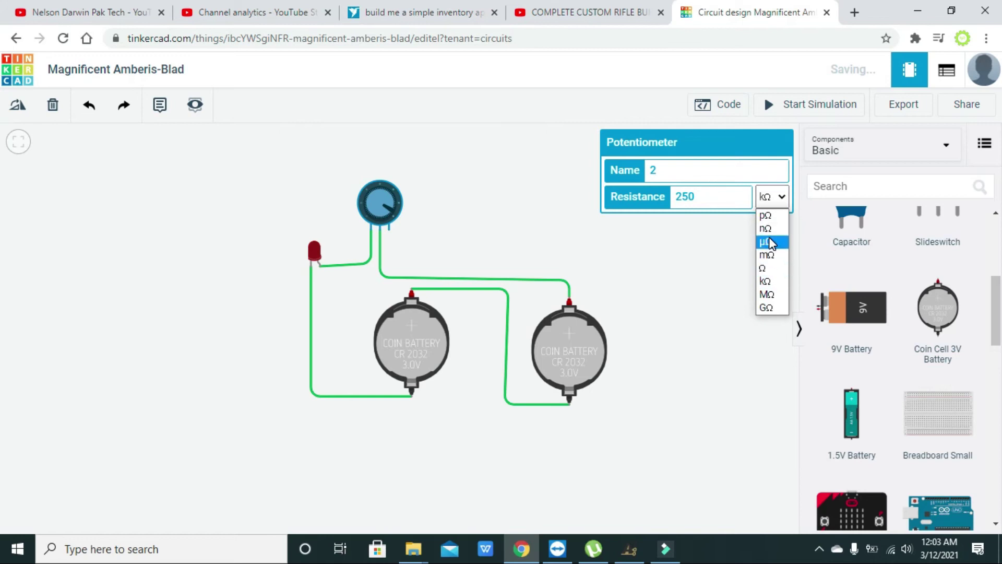
{"action": "left_click", "coordinate": [766, 269]}
{"action": "left_click_drag", "start_coordinate": [390, 214], "coordinate": [393, 193]}
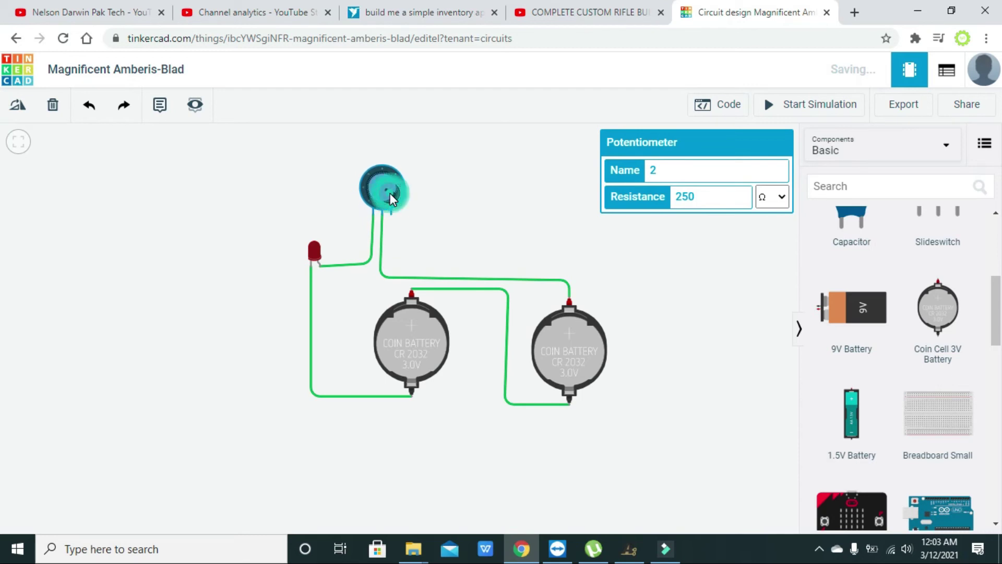
Step: Simulate the circuit and turn the potentiometer knob to examine how the LED responds with the resistance in ohms
{"action": "left_click", "coordinate": [848, 107]}
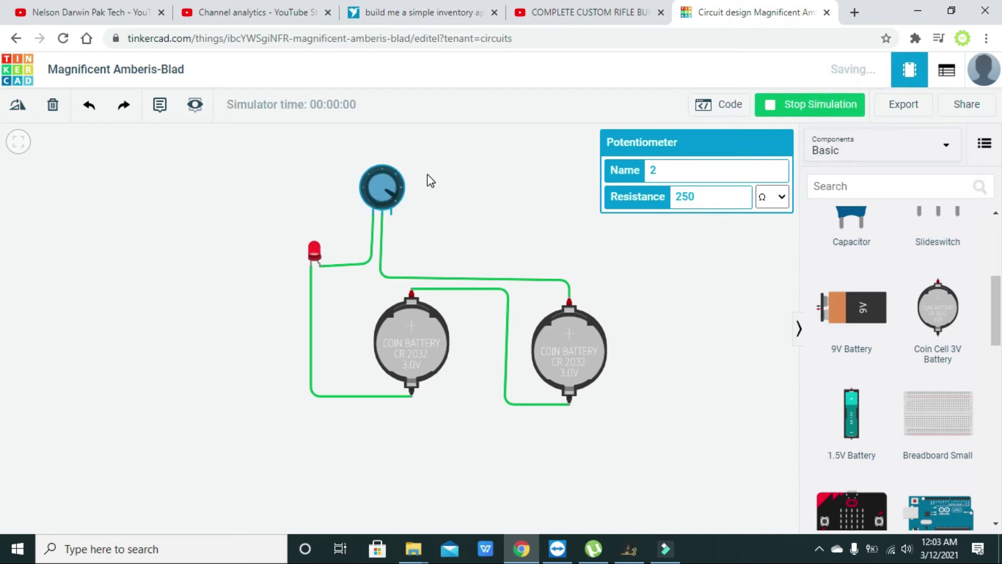
{"action": "mouse_move", "coordinate": [392, 195]}
{"action": "left_mouse_down"}
{"action": "mouse_move", "coordinate": [384, 177]}
{"action": "mouse_move", "coordinate": [380, 194]}
{"action": "mouse_move", "coordinate": [372, 190]}
{"action": "mouse_move", "coordinate": [387, 180]}
{"action": "mouse_move", "coordinate": [387, 201]}
{"action": "mouse_move", "coordinate": [384, 177]}
{"action": "mouse_move", "coordinate": [374, 192]}
{"action": "left_mouse_up"}
{"action": "left_click", "coordinate": [450, 193]}
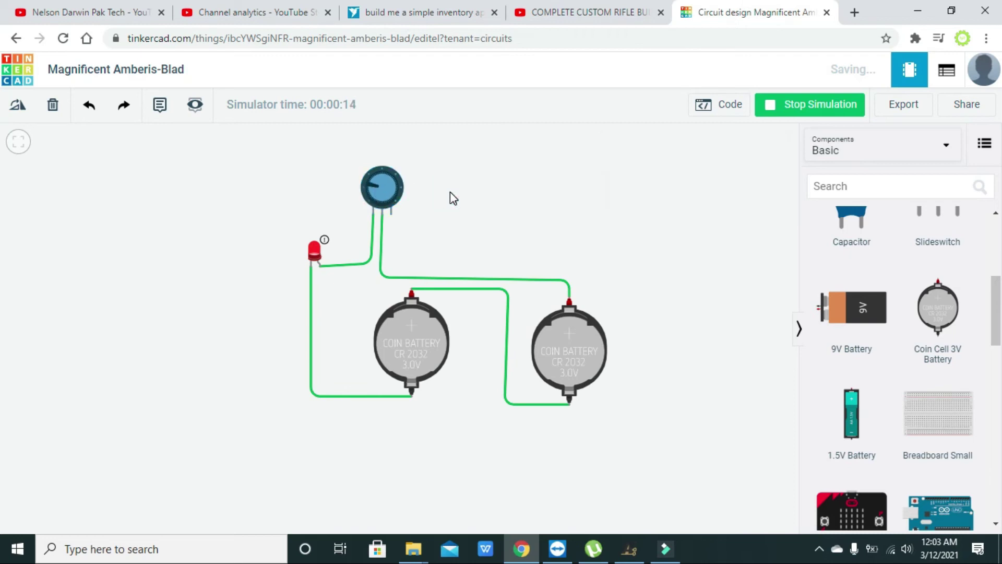
Step: Delete the LED, search the components for "bulb", and place a Light bulb beside the potentiometer in its place
{"action": "left_click", "coordinate": [318, 259]}
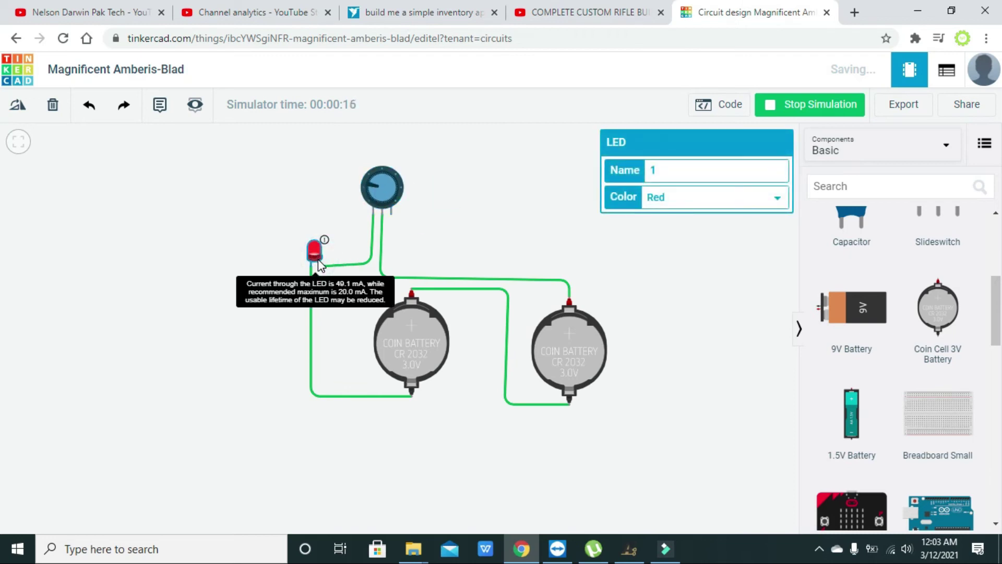
{"action": "key", "text": "Delete"}
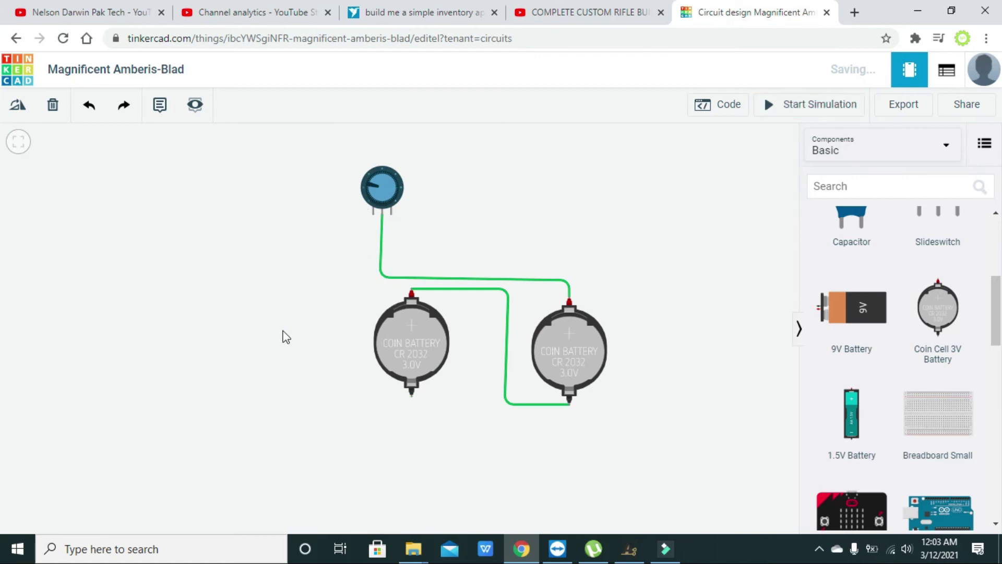
{"action": "left_click", "coordinate": [892, 186]}
{"action": "type", "text": "bulb"}
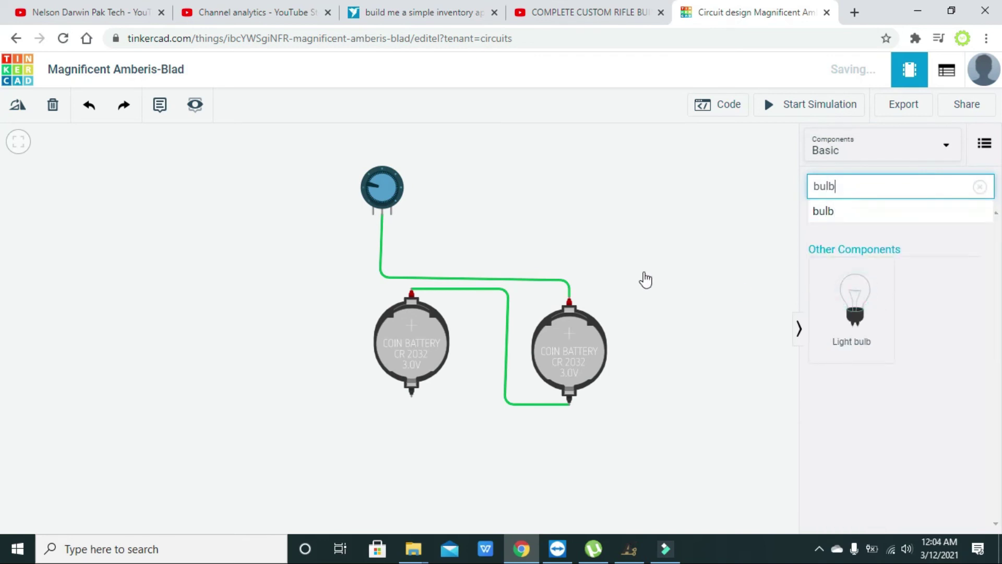
{"action": "left_click", "coordinate": [286, 279]}
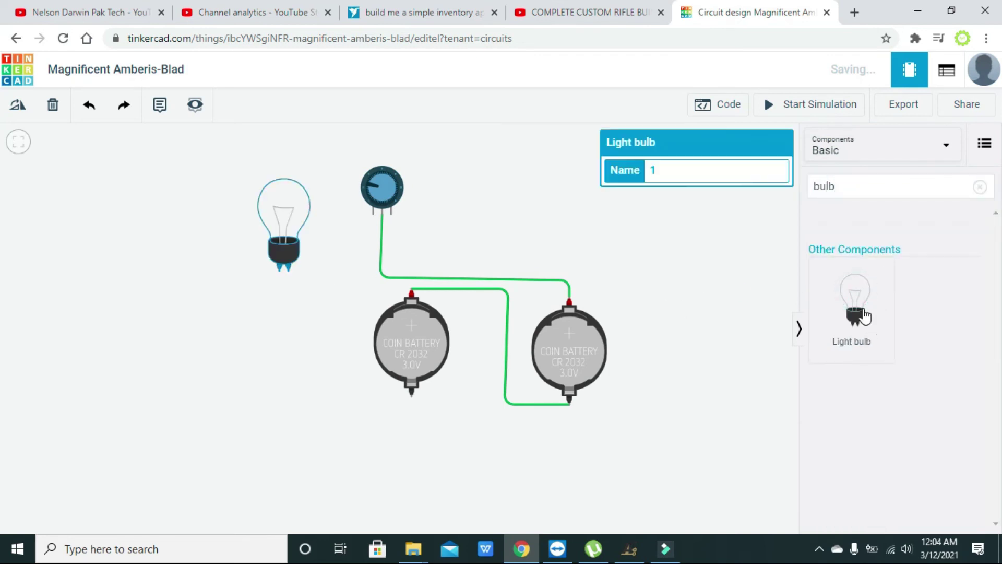
Step: Wire the light bulb's right terminal to the potentiometer's left outer terminal, routing the wire with a right-angle bend
{"action": "left_click", "coordinate": [289, 269]}
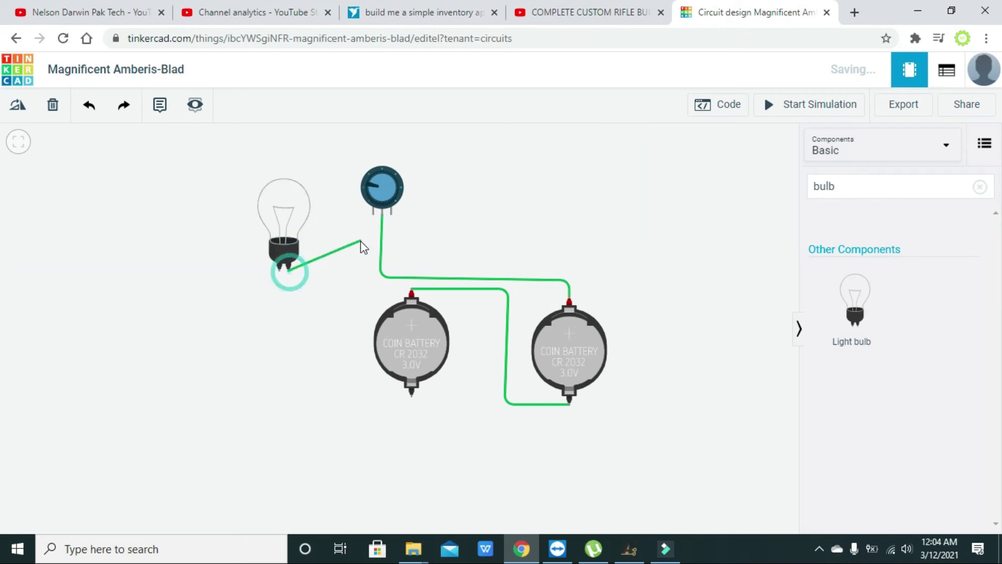
{"action": "left_click", "coordinate": [374, 215]}
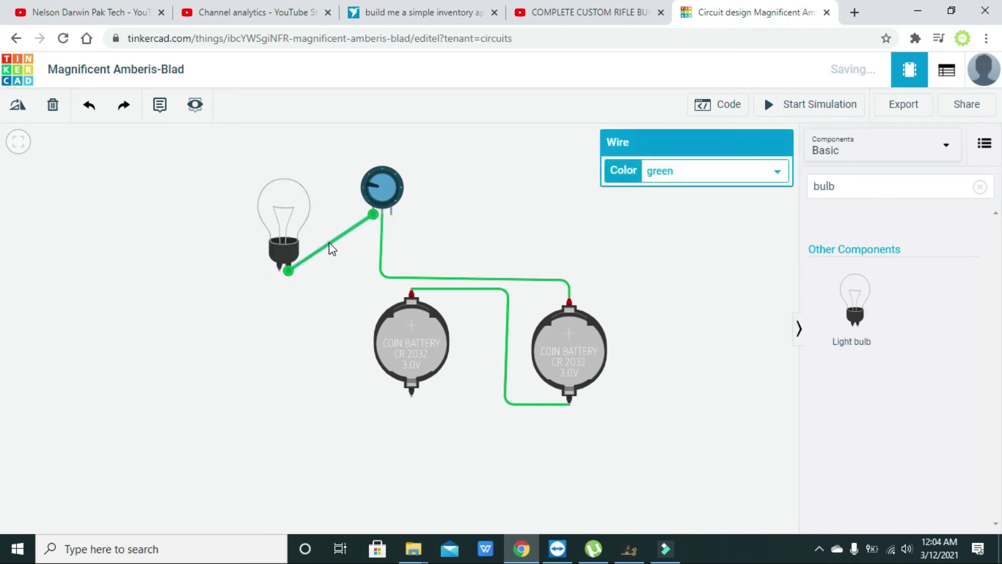
{"action": "left_click_drag", "start_coordinate": [329, 242], "coordinate": [369, 270]}
Step: Wire the light bulb's Terminal 1 to the first battery's negative terminal, routing the wire down and across at a right angle
{"action": "left_click", "coordinate": [275, 282]}
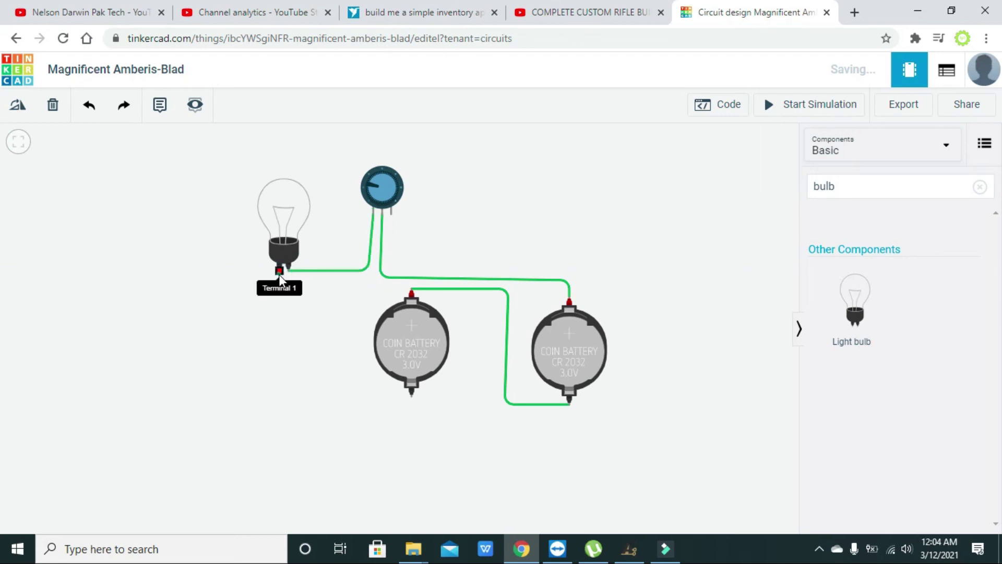
{"action": "left_click", "coordinate": [411, 398]}
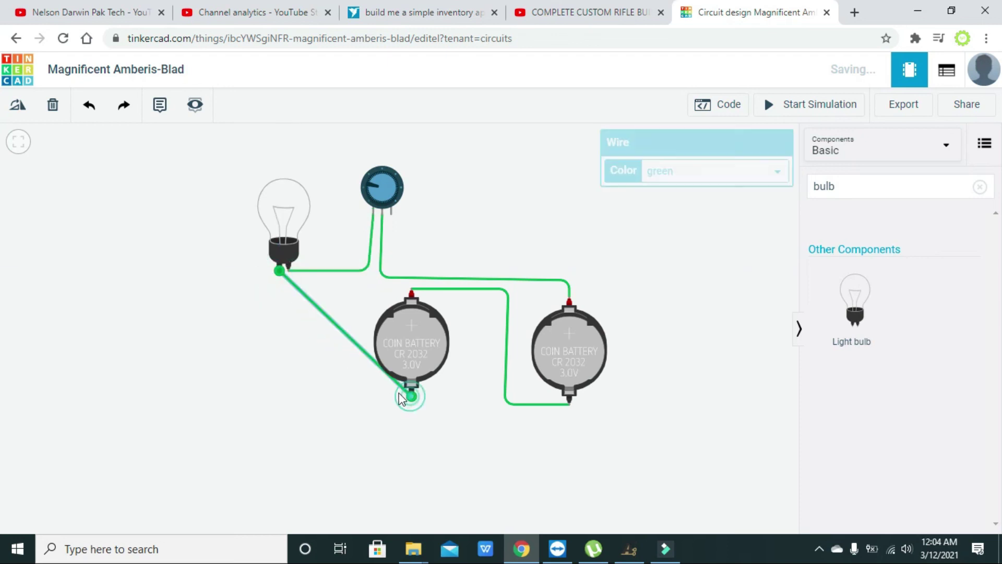
{"action": "left_click_drag", "start_coordinate": [342, 327], "coordinate": [275, 397]}
{"action": "left_click", "coordinate": [336, 332]}
Step: Simulate the light bulb circuit and turn the potentiometer knob through different positions to examine the bulb's brightness
{"action": "left_click", "coordinate": [283, 210]}
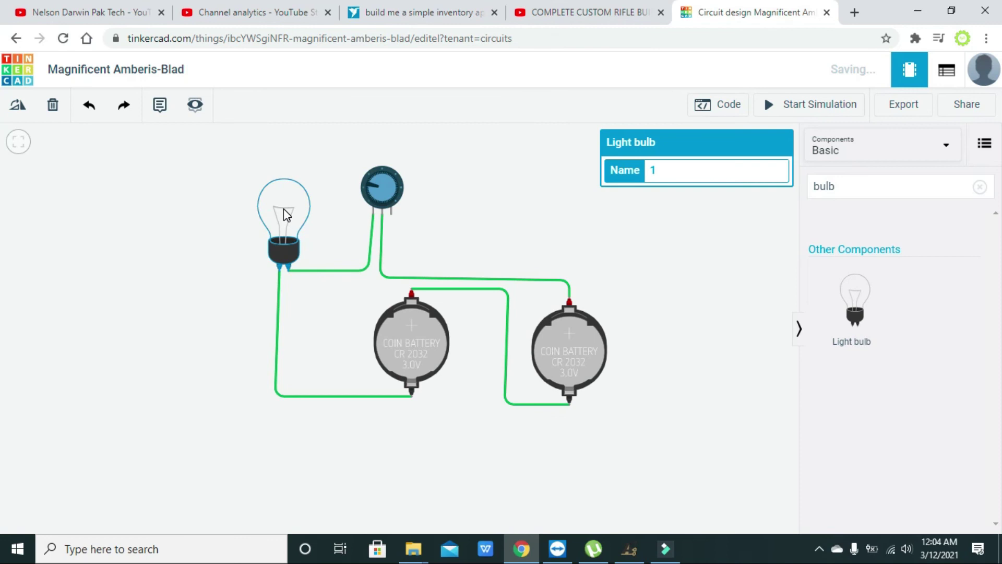
{"action": "left_click", "coordinate": [783, 103]}
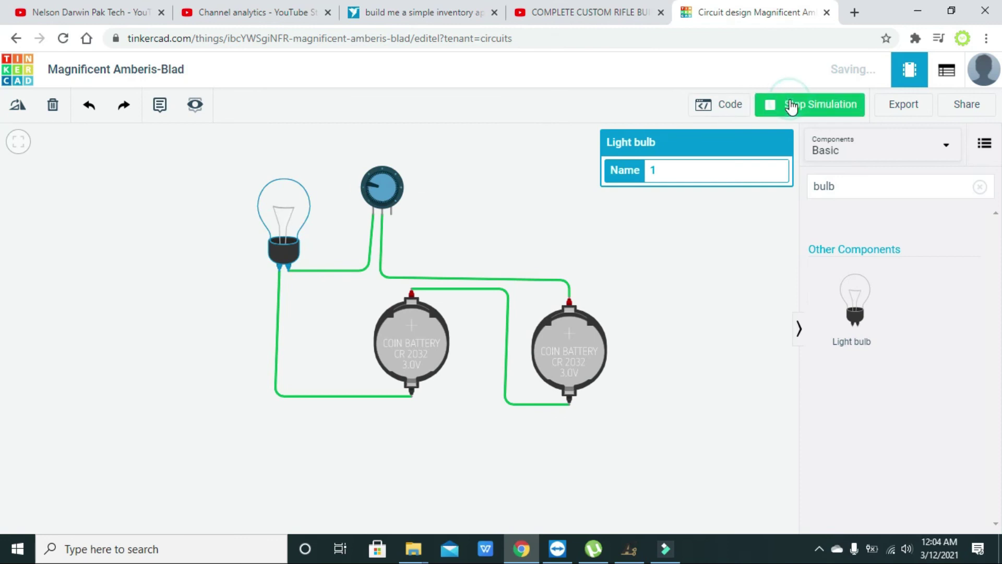
{"action": "mouse_move", "coordinate": [373, 186]}
{"action": "left_mouse_down"}
{"action": "mouse_move", "coordinate": [394, 191]}
{"action": "mouse_move", "coordinate": [378, 196]}
{"action": "left_mouse_up"}
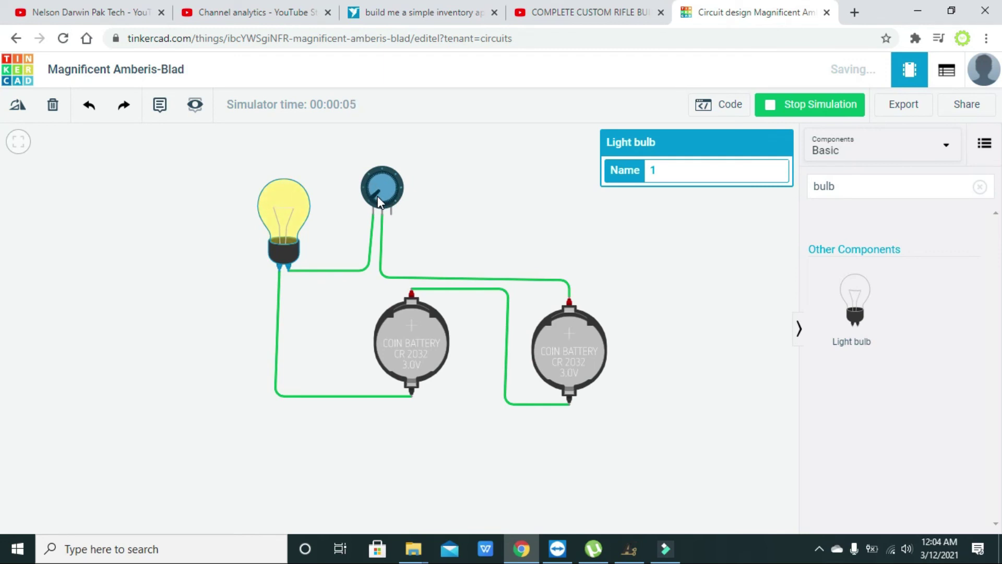
{"action": "mouse_move", "coordinate": [374, 196]}
{"action": "left_mouse_down"}
{"action": "mouse_move", "coordinate": [369, 179]}
{"action": "mouse_move", "coordinate": [381, 177]}
{"action": "mouse_move", "coordinate": [403, 195]}
{"action": "mouse_move", "coordinate": [385, 209]}
{"action": "mouse_move", "coordinate": [390, 174]}
{"action": "mouse_move", "coordinate": [371, 203]}
{"action": "mouse_move", "coordinate": [388, 206]}
{"action": "mouse_move", "coordinate": [370, 186]}
{"action": "mouse_move", "coordinate": [386, 183]}
{"action": "mouse_move", "coordinate": [396, 199]}
{"action": "mouse_move", "coordinate": [377, 208]}
{"action": "mouse_move", "coordinate": [378, 180]}
{"action": "mouse_move", "coordinate": [374, 204]}
{"action": "mouse_move", "coordinate": [374, 196]}
{"action": "mouse_move", "coordinate": [387, 202]}
{"action": "mouse_move", "coordinate": [376, 204]}
{"action": "left_mouse_up"}
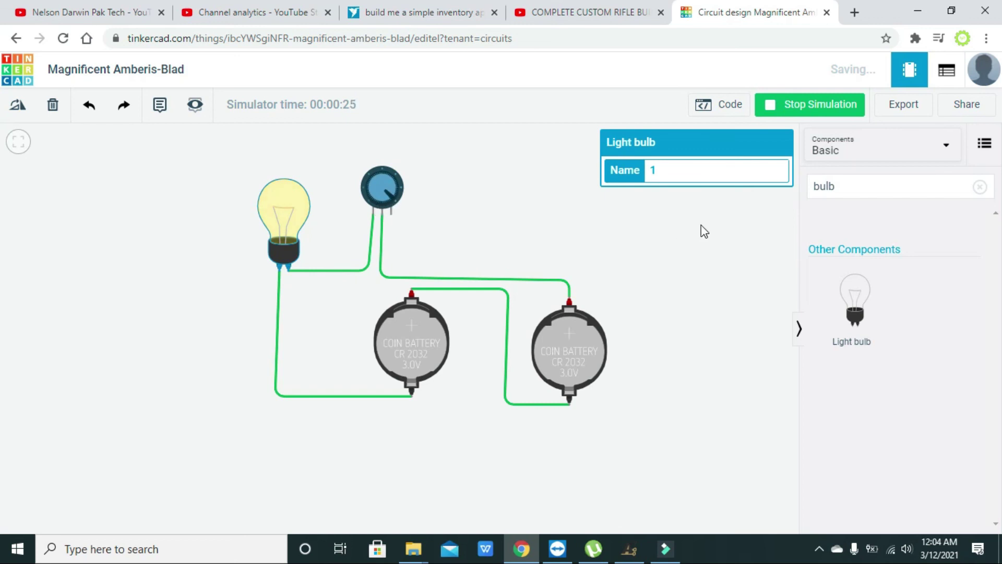
{"action": "left_click", "coordinate": [696, 170]}
{"action": "left_click_drag", "start_coordinate": [392, 197], "coordinate": [373, 182]}
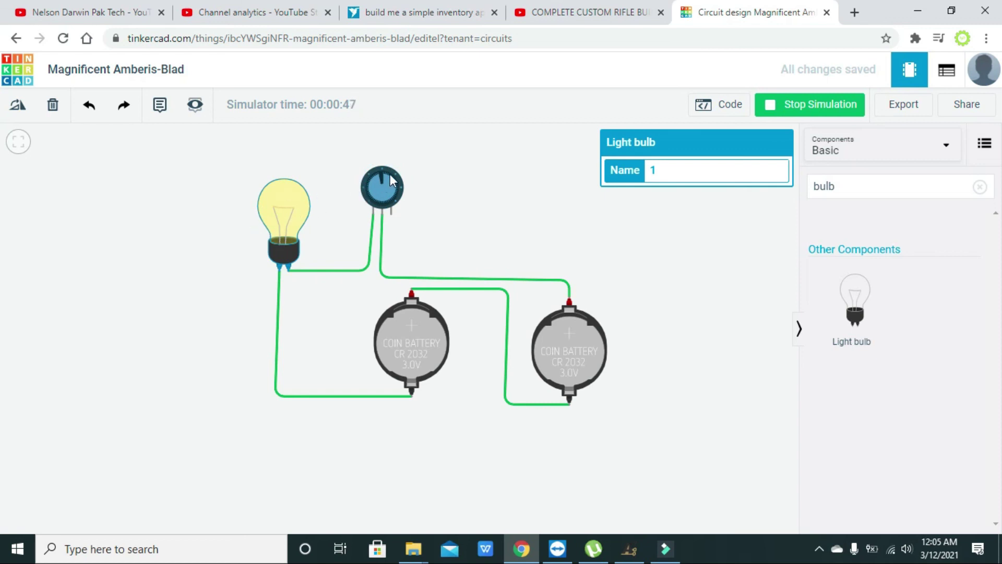
{"action": "left_click_drag", "start_coordinate": [390, 175], "coordinate": [388, 174]}
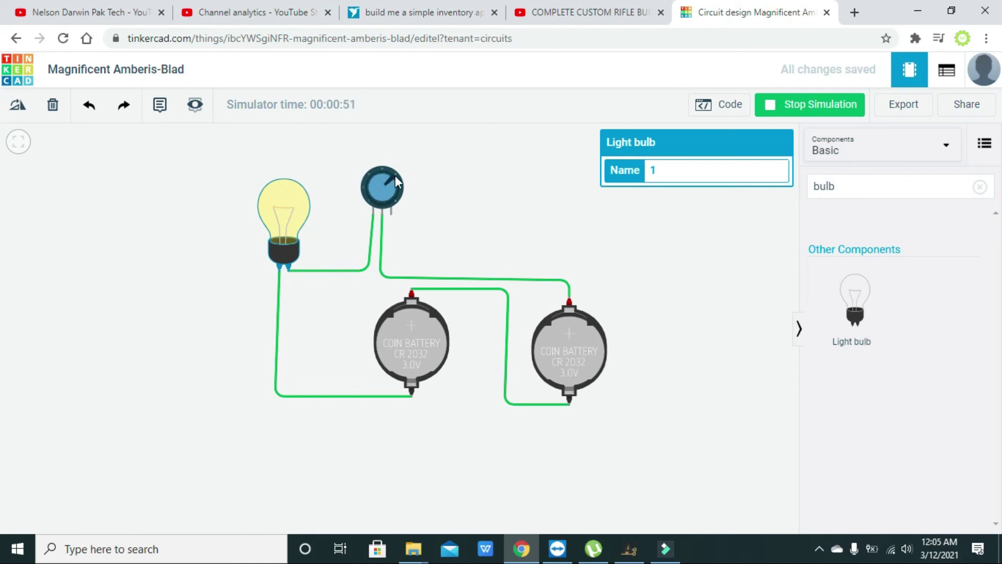